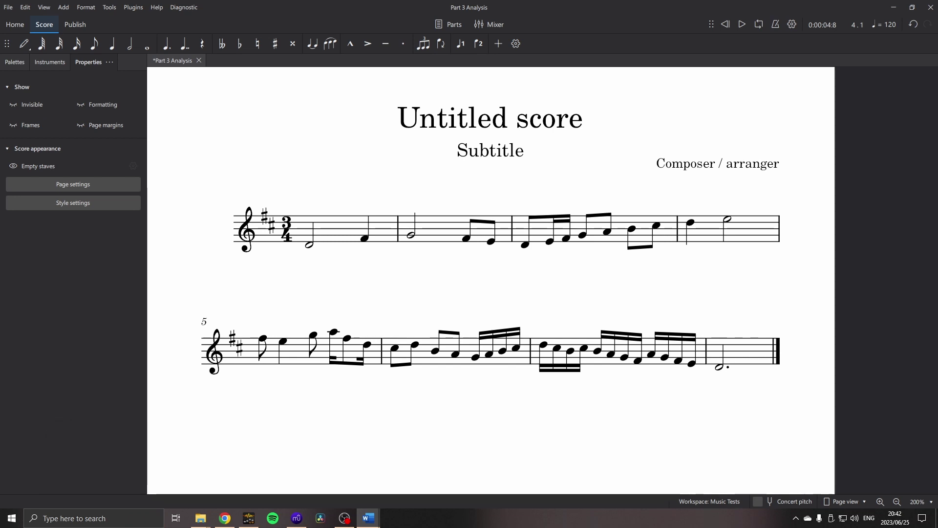
Step: Switch from MuseScore to the Word document 'Music Test Example' with Alt+Tab
key(alt+Tab)
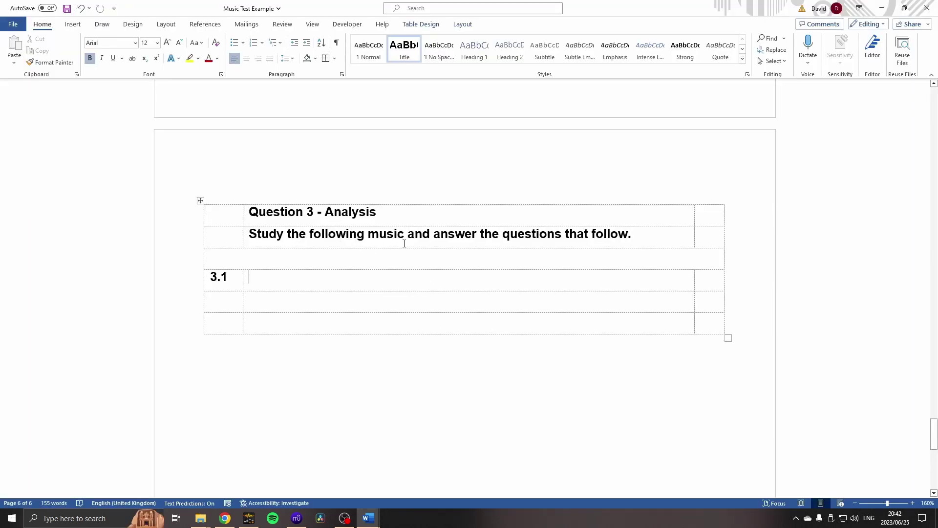
Step: Bring MuseScore's 'Part 3 Analysis' score back to the front from the taskbar
click(297, 518)
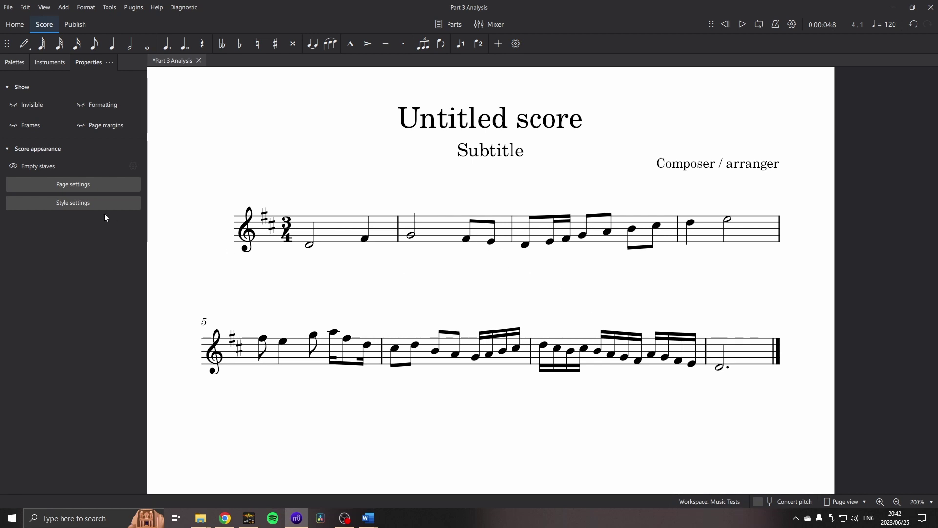
Step: Set the bar number interval to 1 in the score's Bar Numbers style settings
click(84, 203)
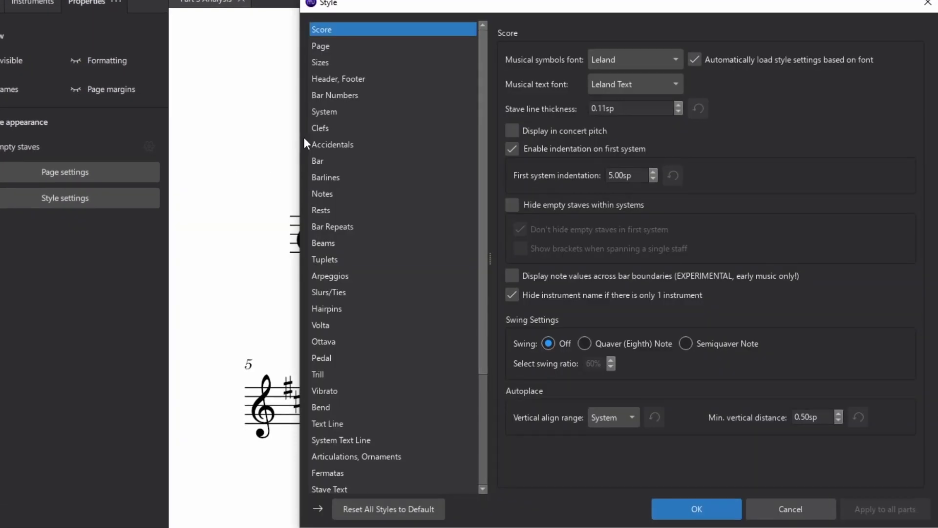
click(355, 99)
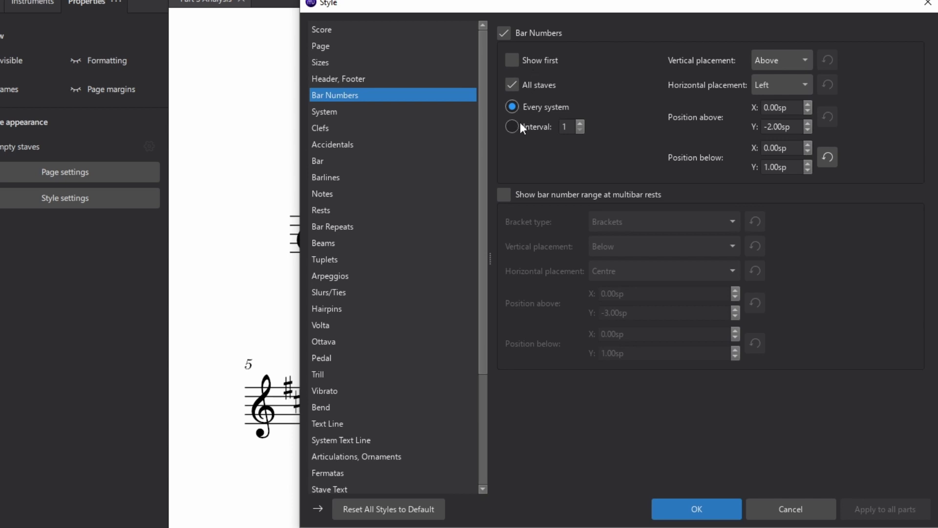
click(578, 123)
click(578, 123)
click(577, 123)
click(577, 123)
click(583, 131)
click(583, 131)
click(583, 132)
click(583, 132)
click(690, 508)
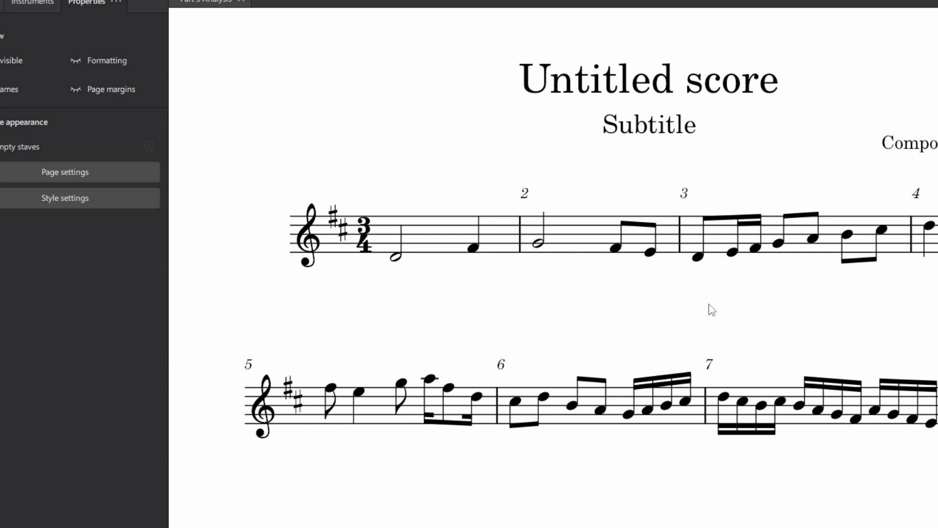
Step: Turn on Show first so the first bar also gets a number
click(64, 198)
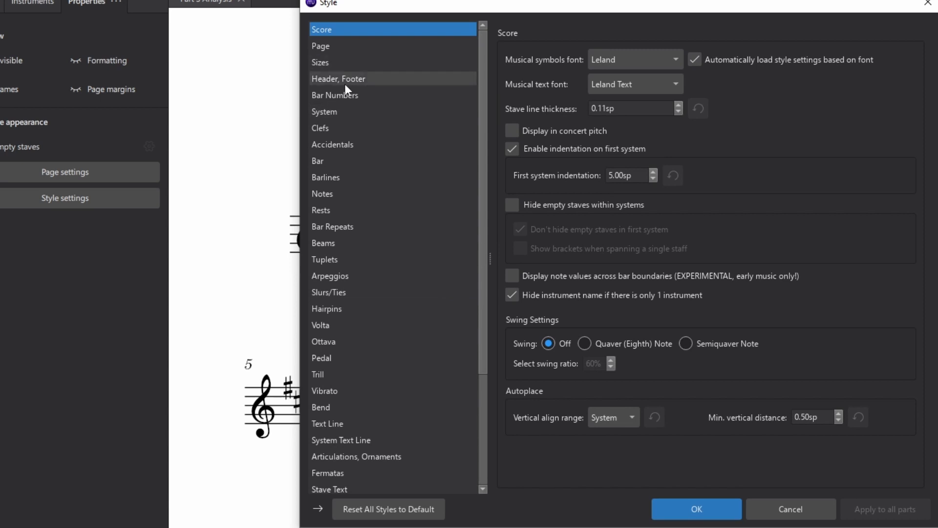
click(337, 98)
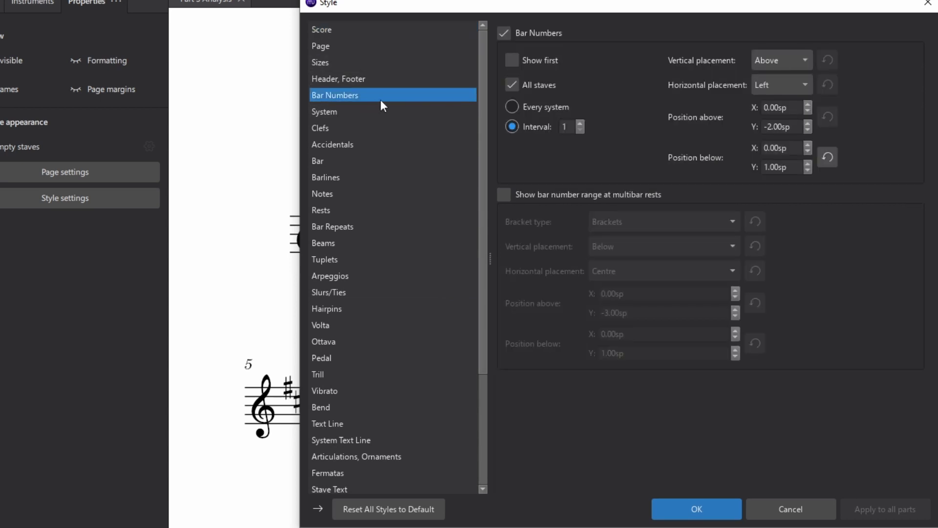
click(511, 60)
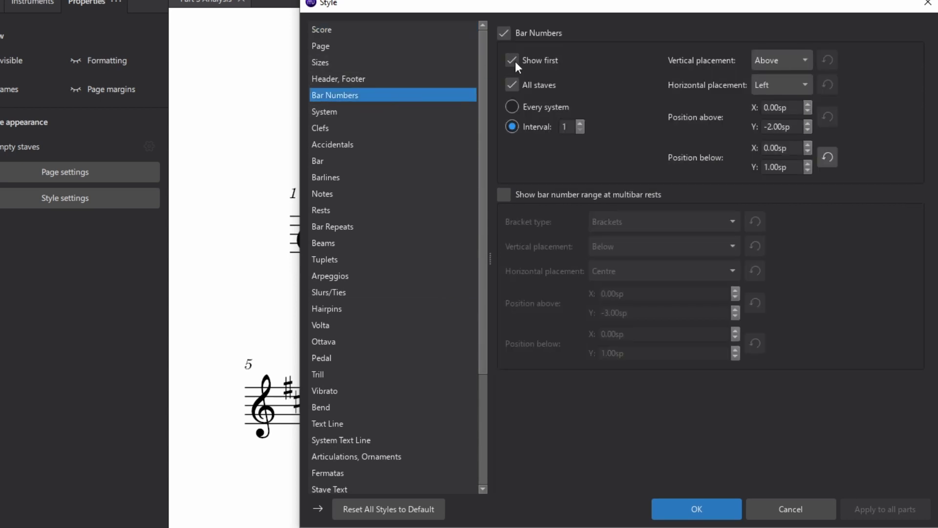
click(704, 516)
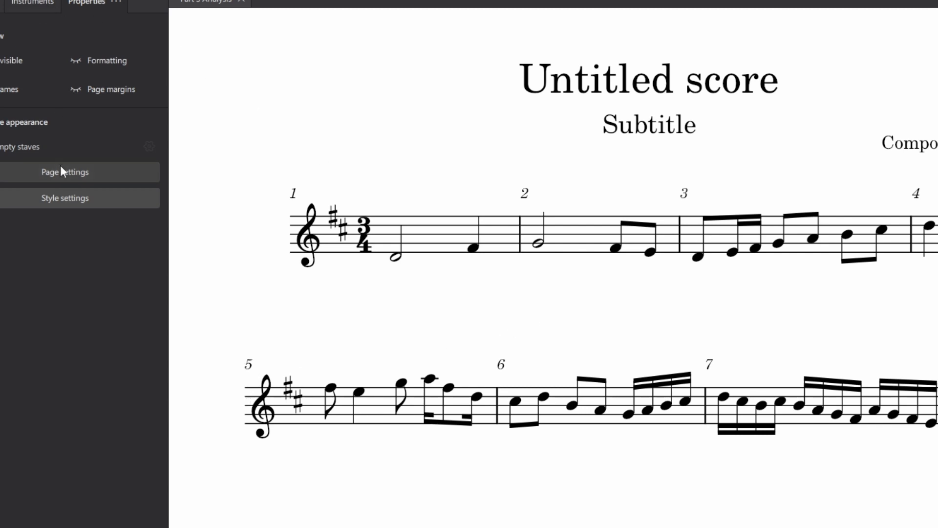
Step: Untick 'Enable indentation on first system' in the Score style settings and apply
click(59, 197)
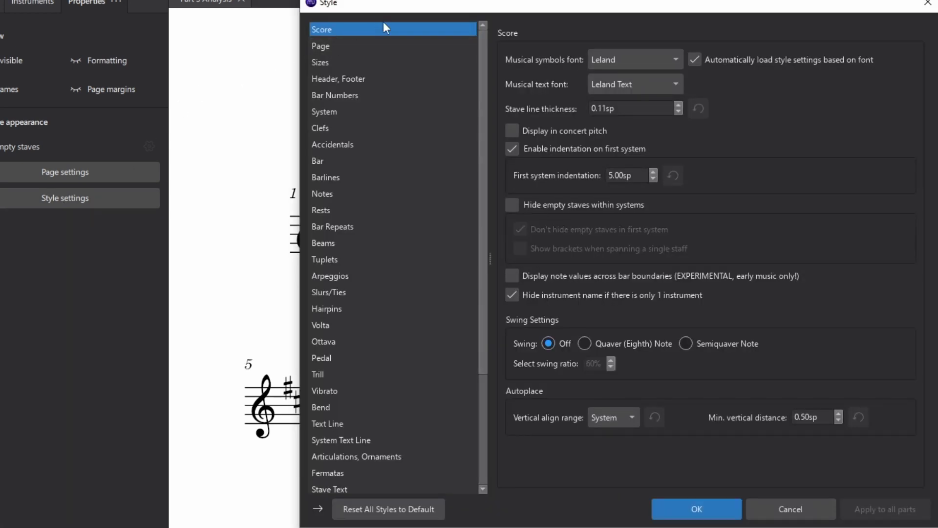
click(513, 149)
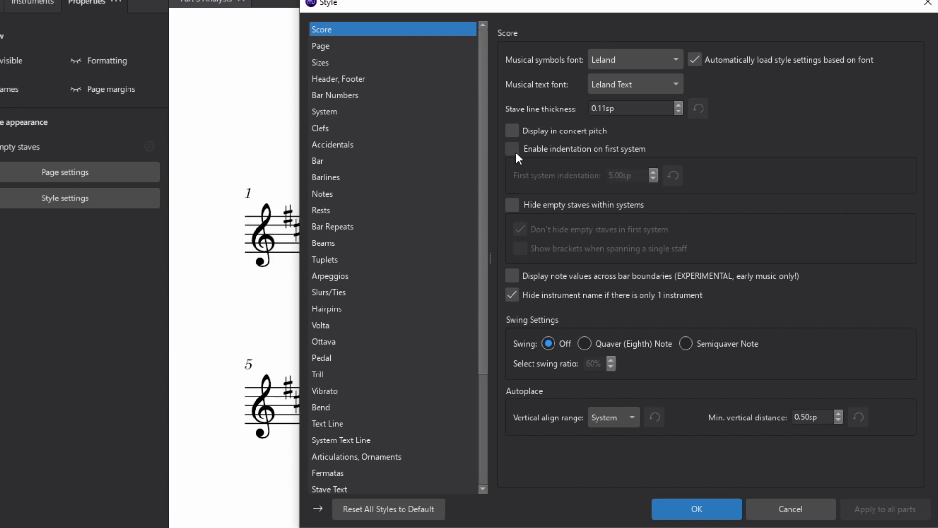
click(675, 516)
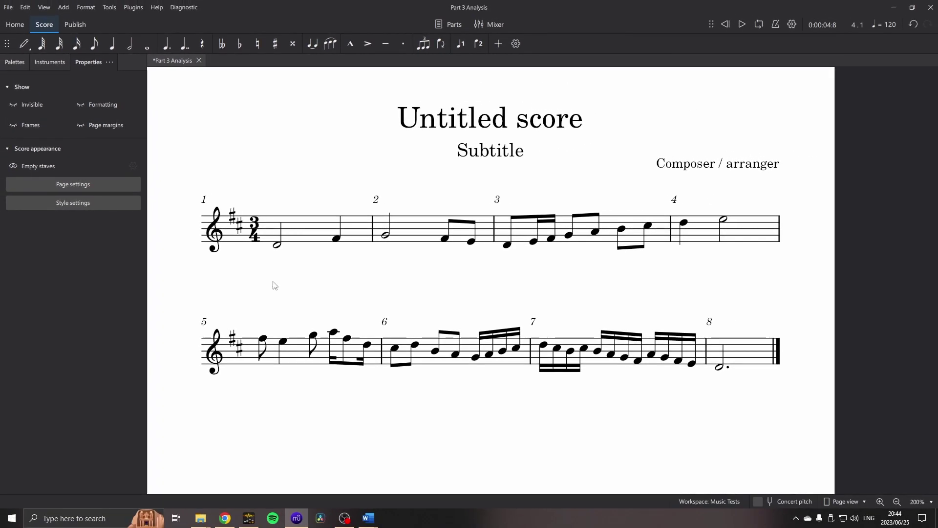
Step: Snip both staves of the numbered score as an image and return to Word
key(super+shift+s)
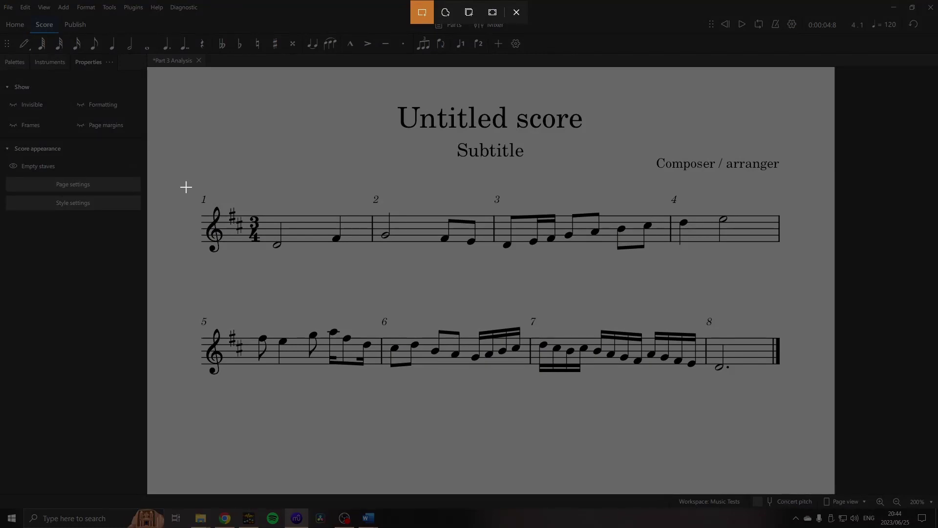
drag(187, 187, 794, 386)
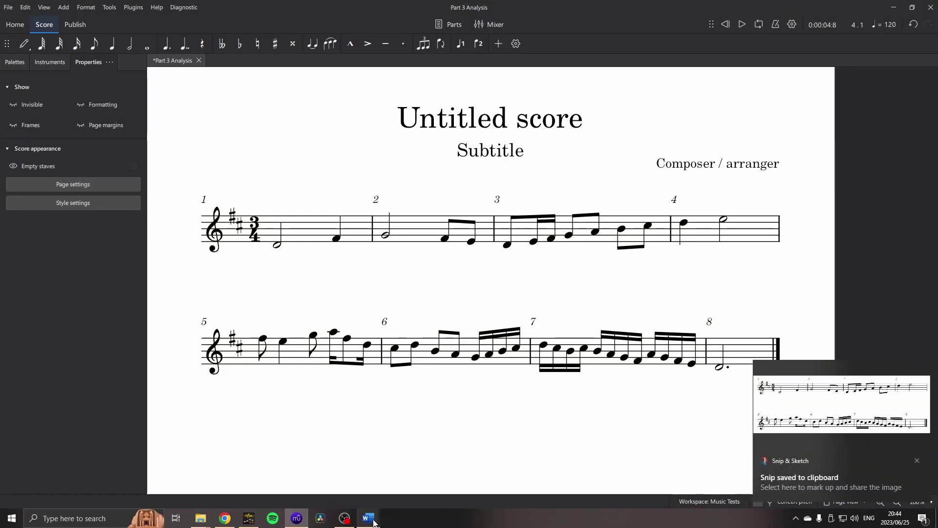
mouse_move(369, 517)
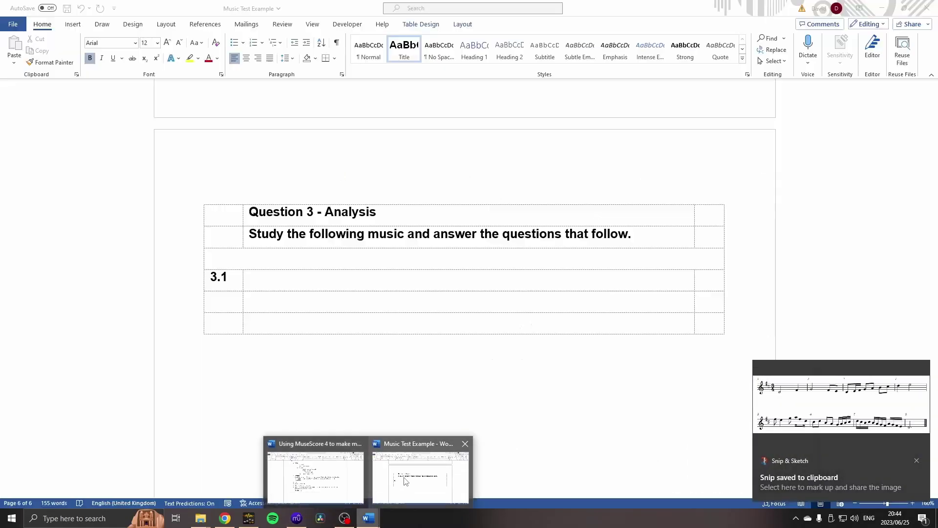
click(404, 481)
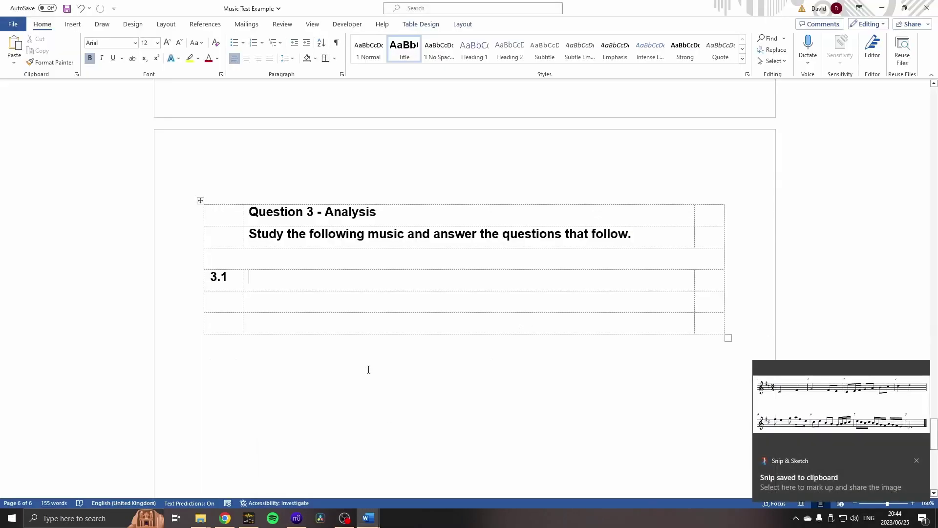
Step: Paste the score snapshot into the empty table row above 3.1
click(271, 262)
key(ctrl+v)
click(589, 350)
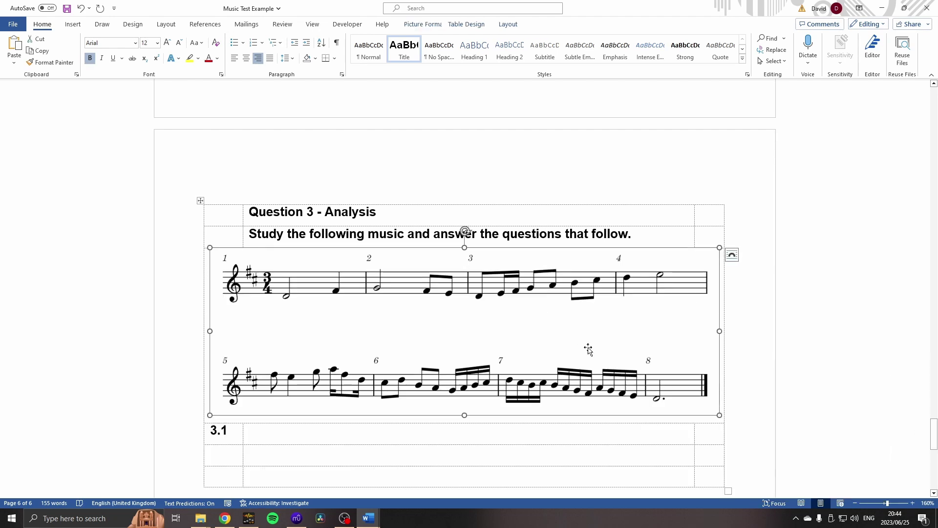
click(760, 279)
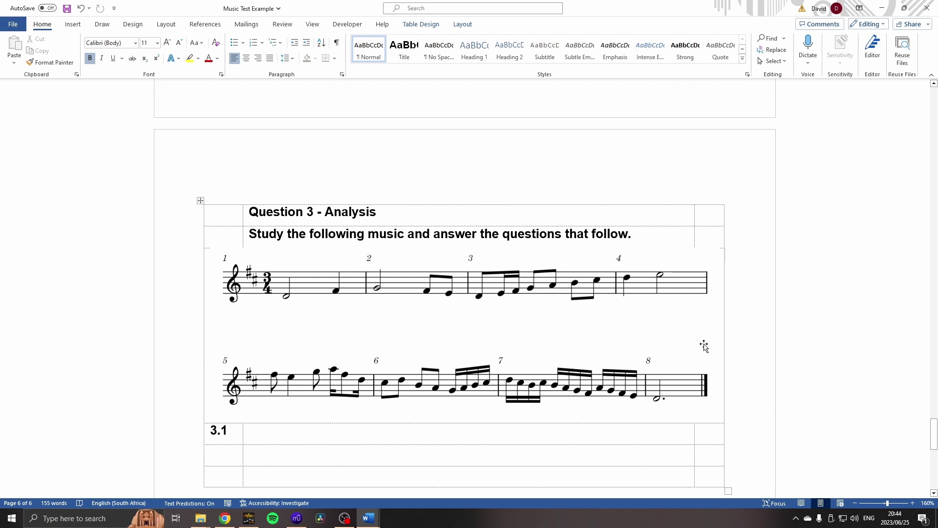
scroll(579, 342, up, 7)
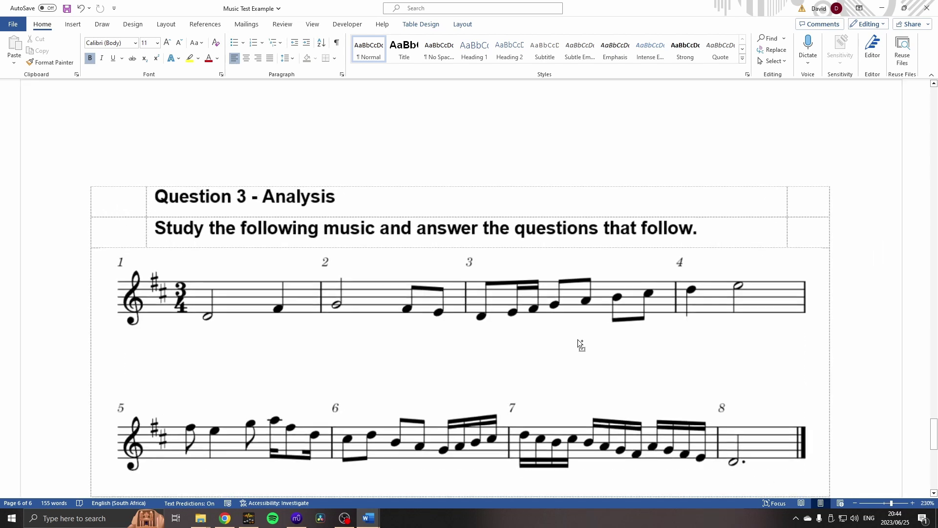
scroll(578, 339, up, 7)
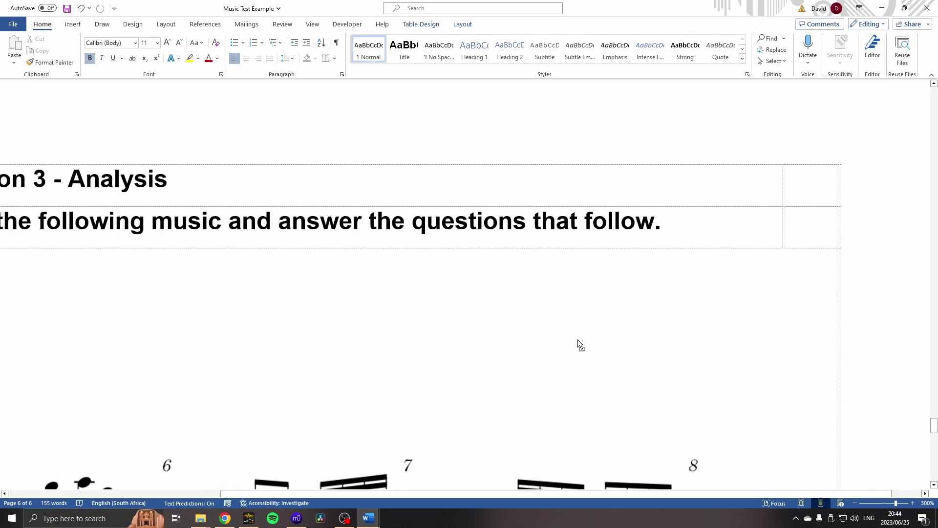
scroll(577, 339, down, 13)
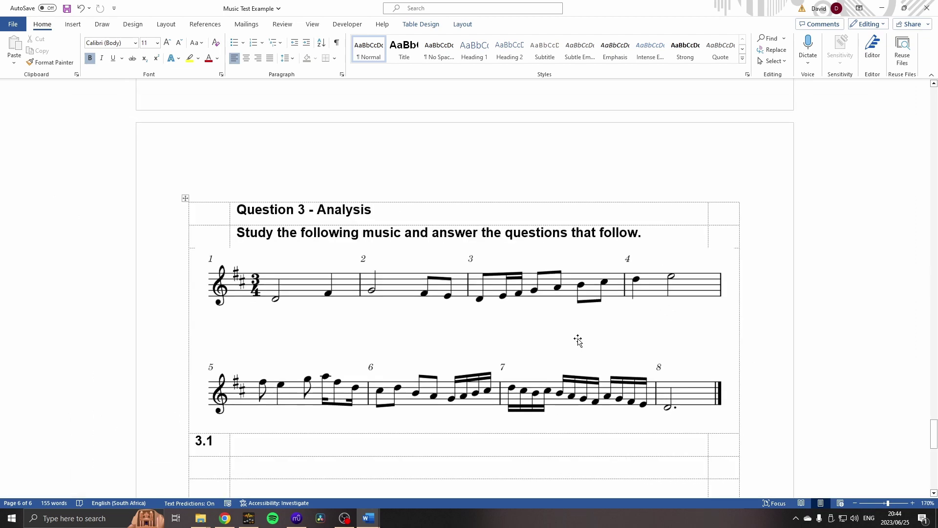
Step: Use Set Transparent Color to make the music picture's white background transparent
click(410, 340)
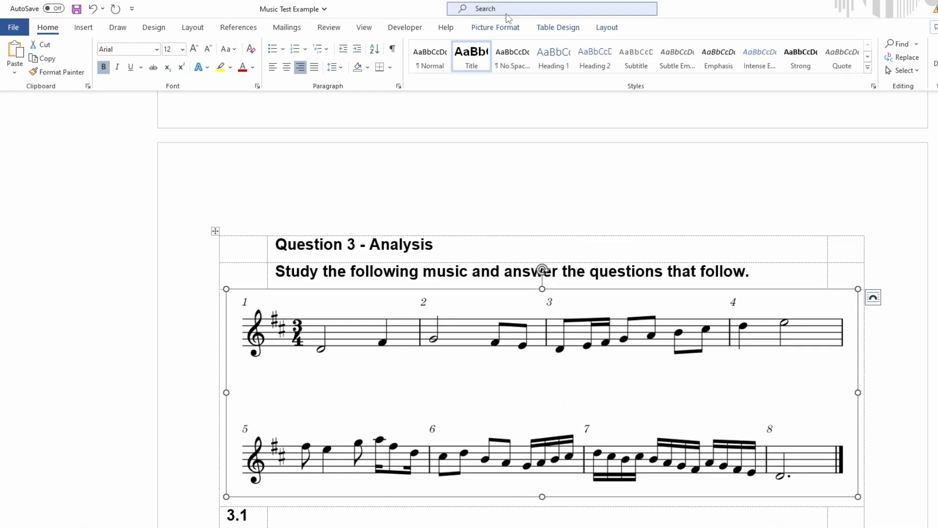
click(765, 47)
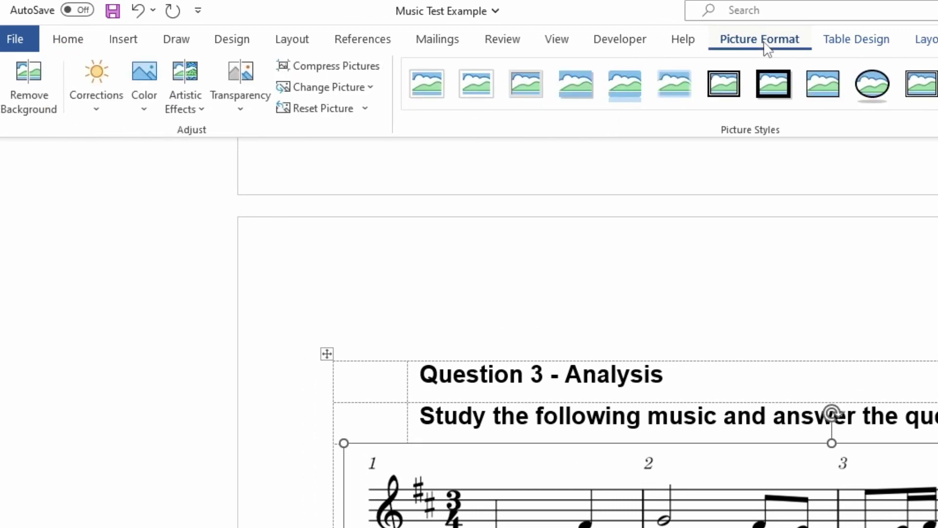
click(144, 110)
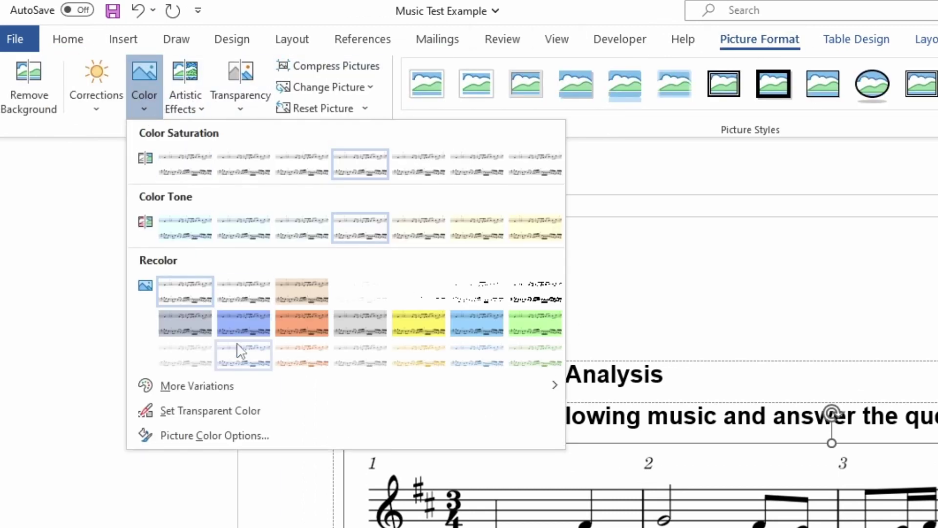
click(215, 413)
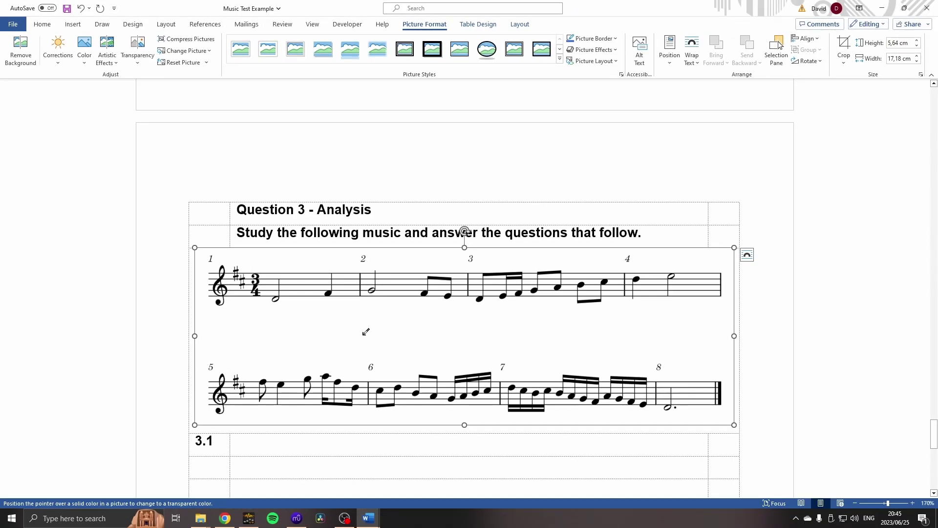
click(364, 335)
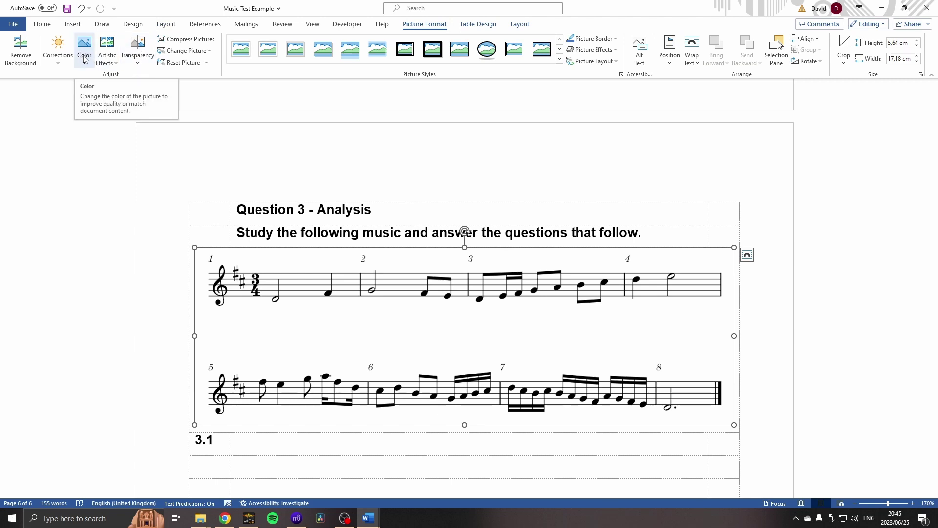
Step: Add Set Transparent Color to the Quick Access Toolbar
click(84, 54)
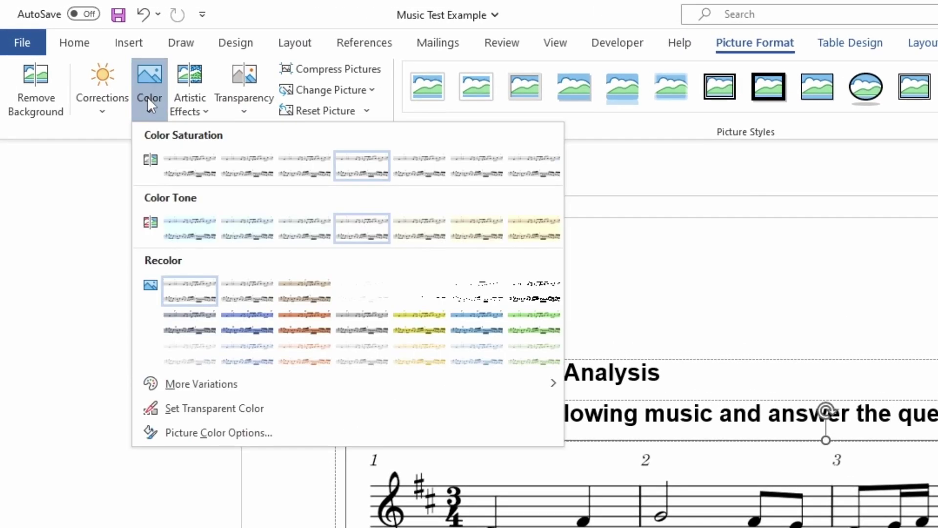
right_click(217, 418)
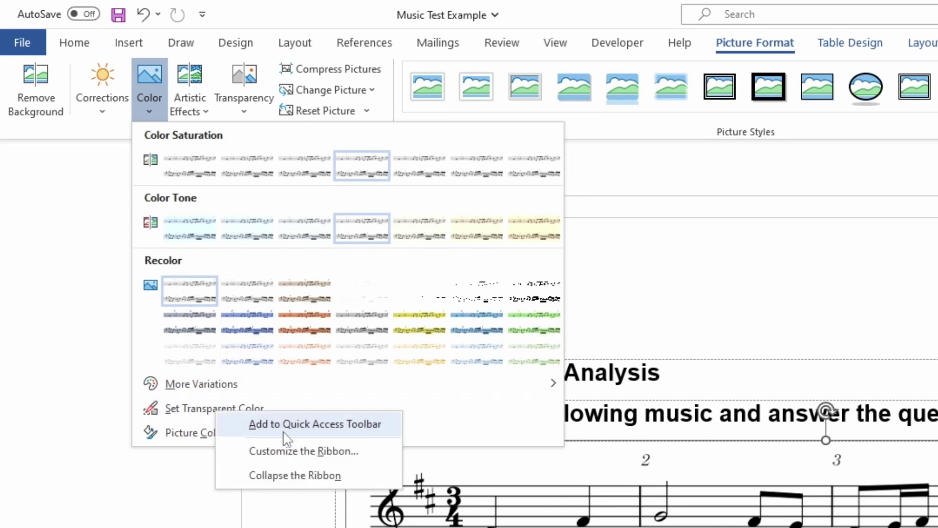
click(255, 425)
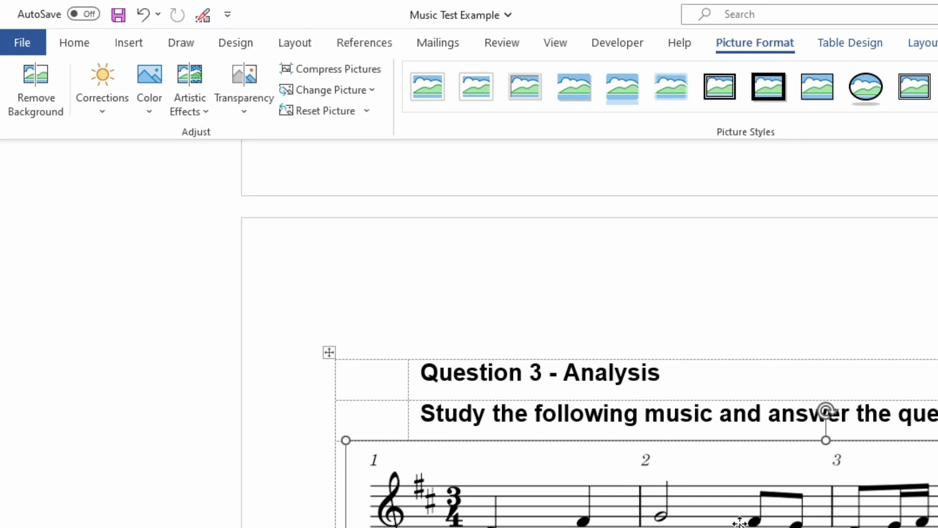
Step: Reapply transparency to the picture's white area from the Quick Access Toolbar
click(98, 215)
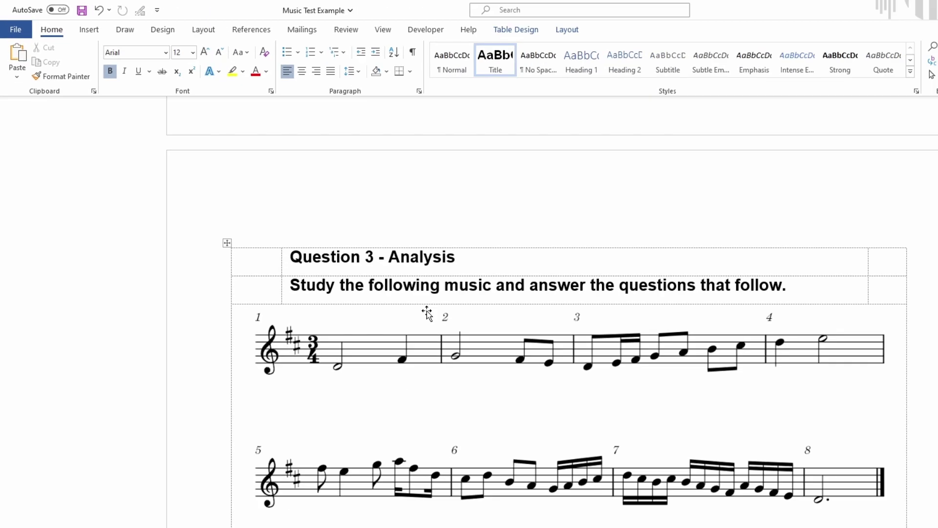
click(422, 410)
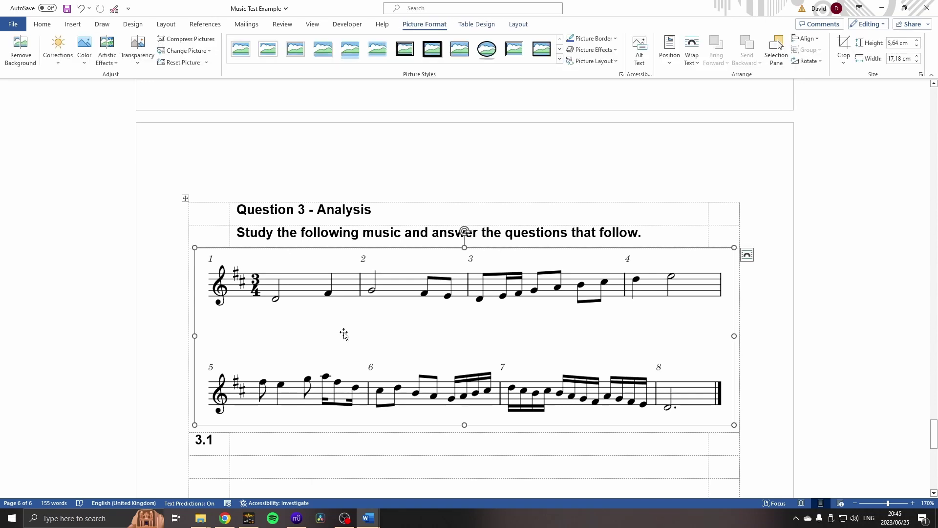
click(115, 9)
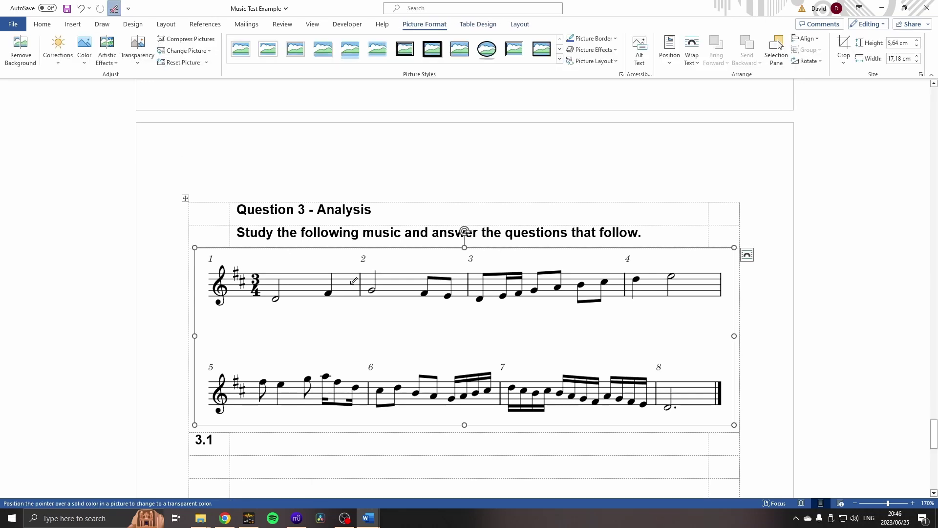
click(358, 339)
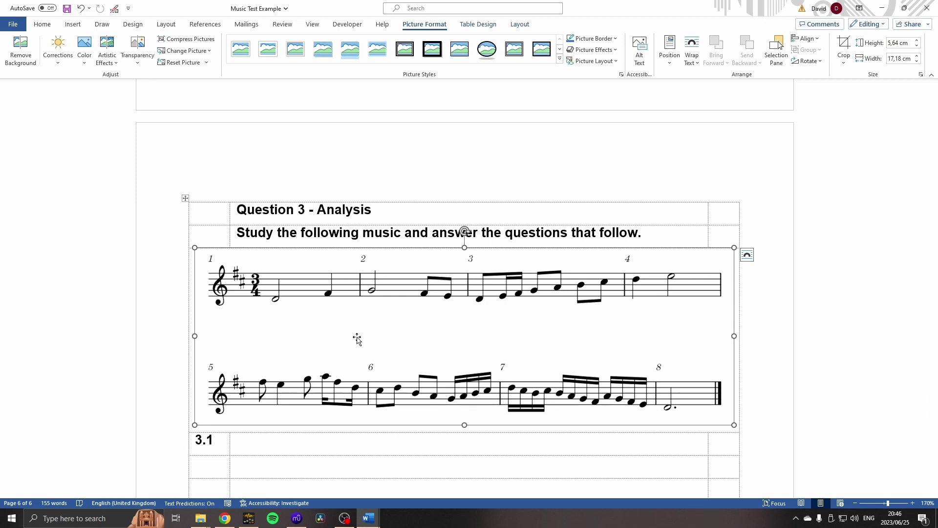
Step: Enter the non-bold question 'What is the key of this piece?' in the 3.1 cell
click(317, 447)
scroll(283, 352, down, 3)
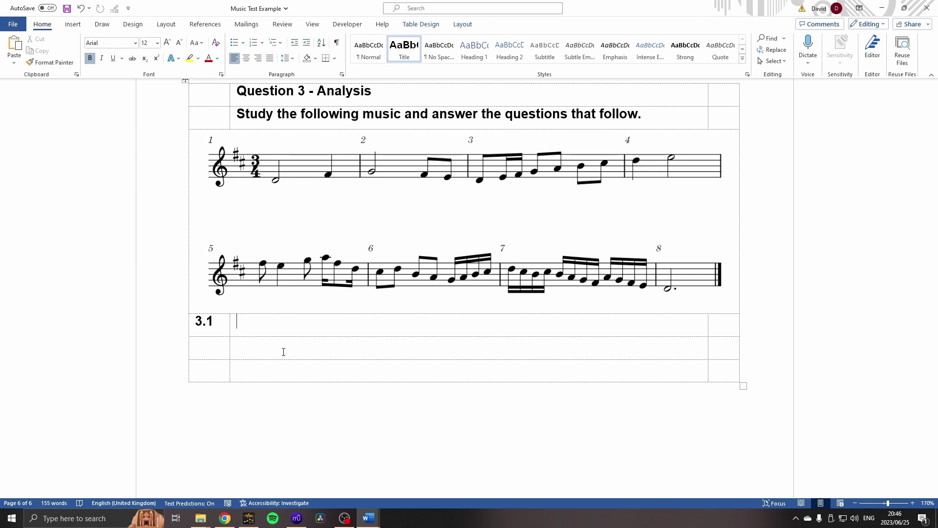
text(What is the key of this piece?)
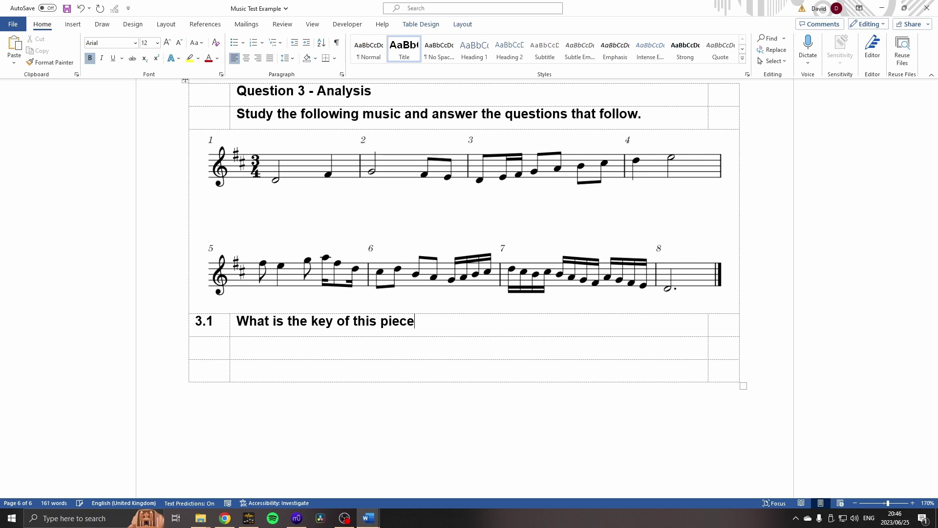
key(ctrl+shift+Left)
key(ctrl+shift+Left)
key(shift+Home)
key(ctrl+b)
Step: Turn a row of underscores into a full-width answer line in the cell below
click(328, 353)
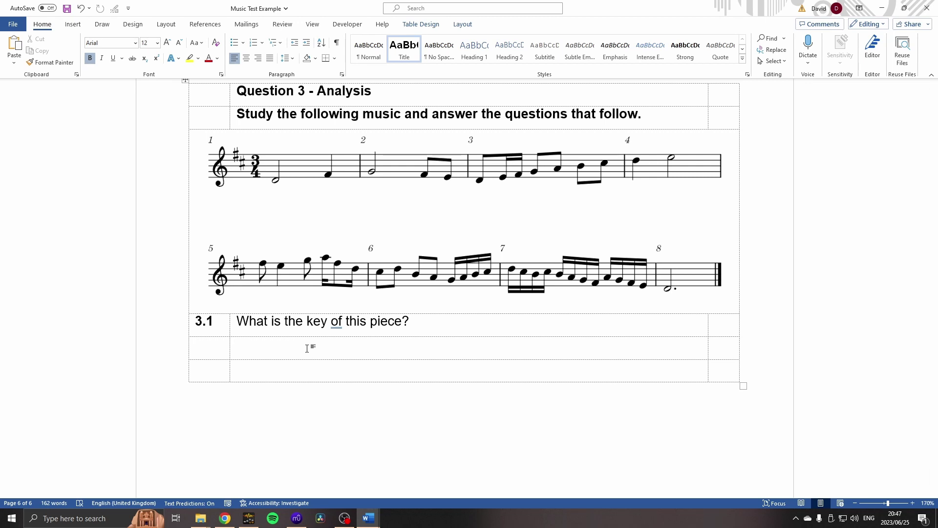
text(___________________________)
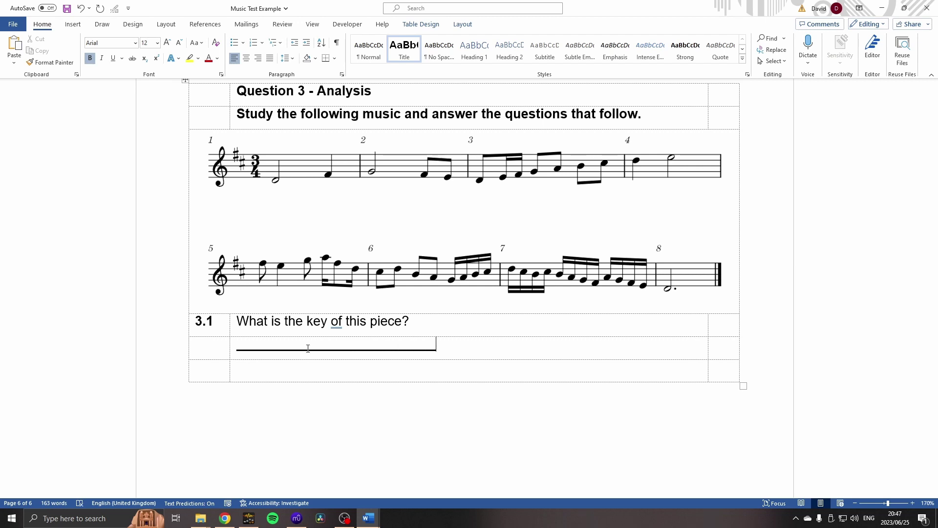
key(Return)
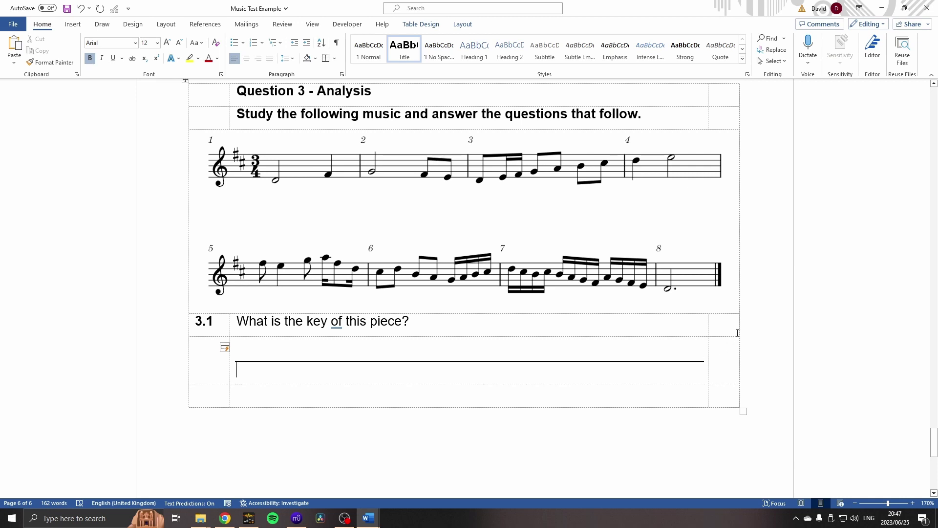
Step: Type a non-bold '(1)' mark in the cell beside the answer line
click(732, 373)
text(()
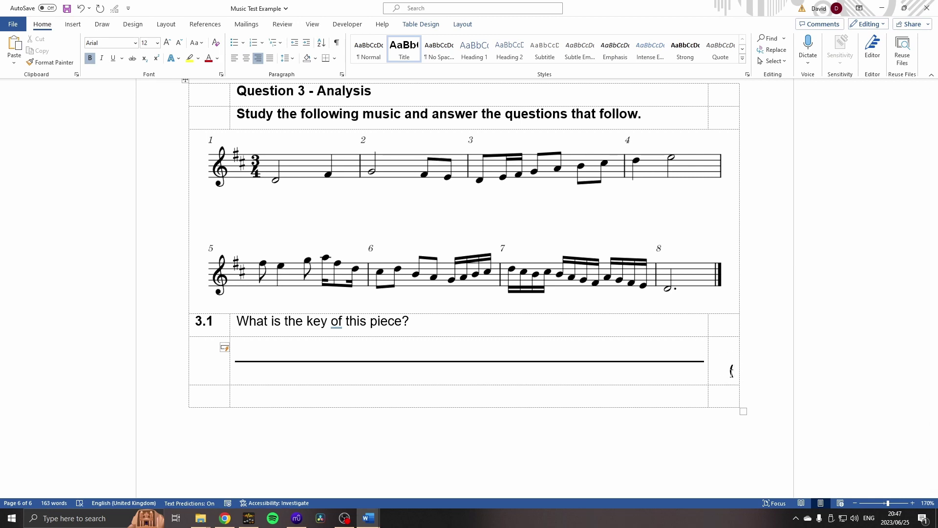
text(1))
key(shift+Left)
key(shift+Left)
key(shift+Left)
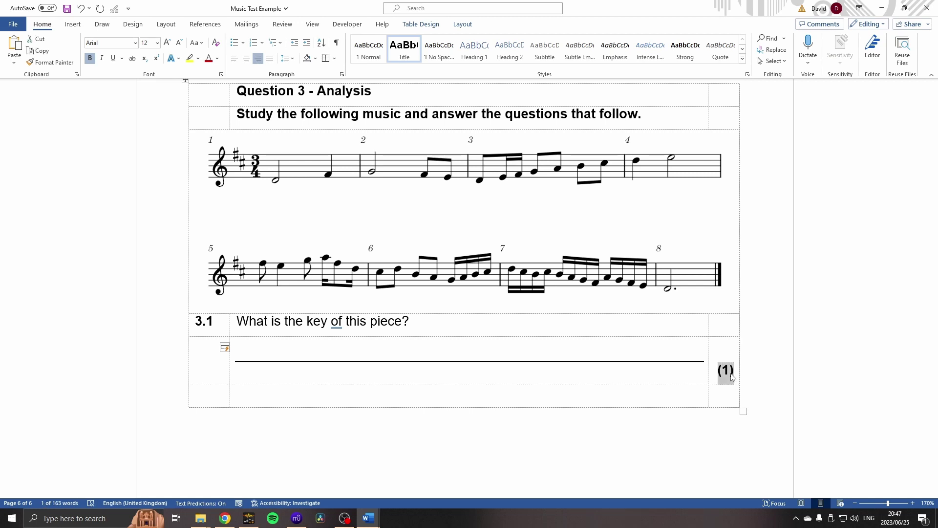
key(ctrl+b)
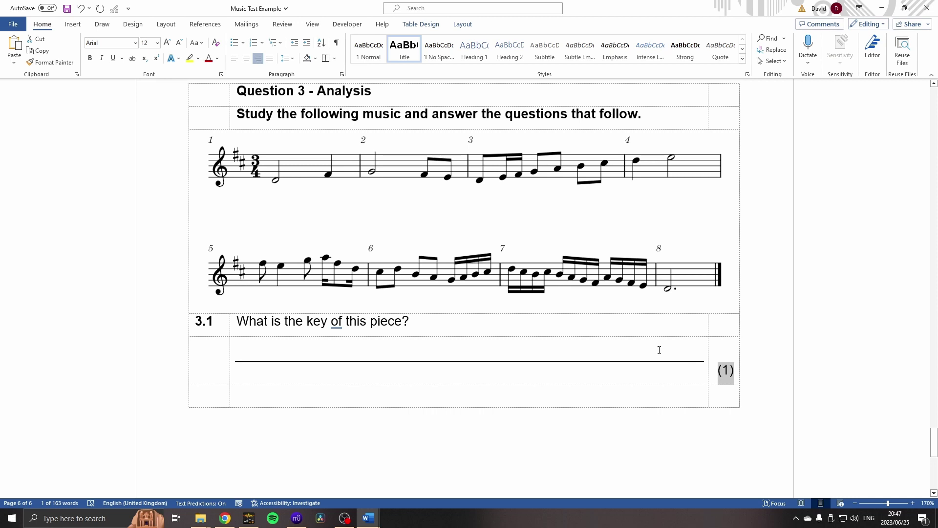
Step: Adjust the blank-line spacing above the 3.1 answer line
click(659, 350)
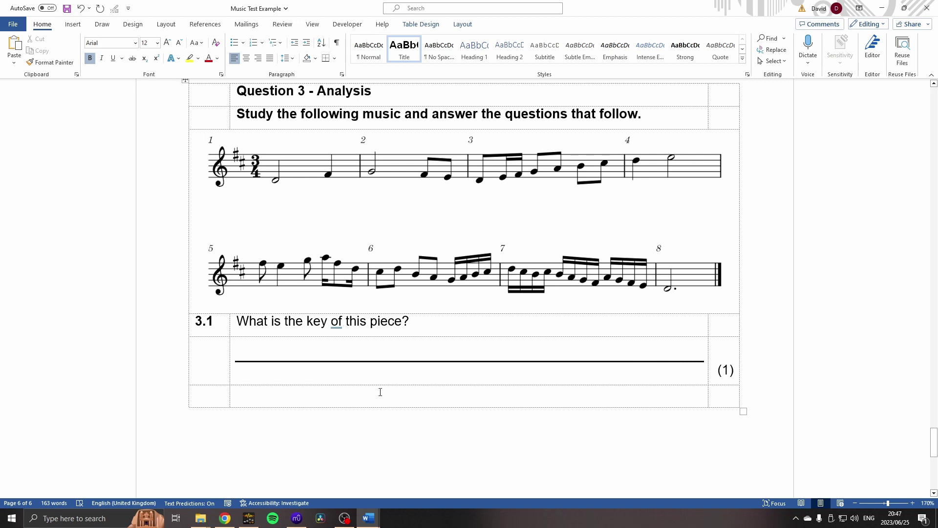
key(Return)
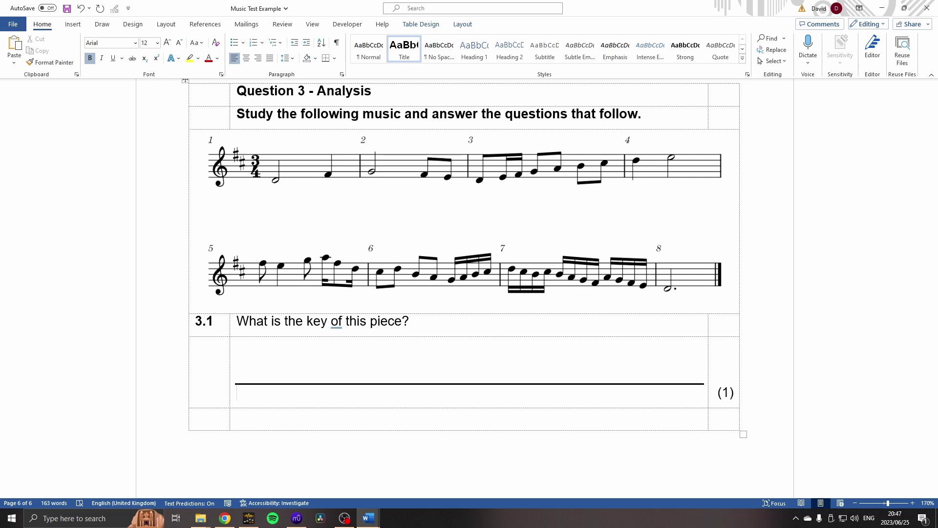
key(BackSpace)
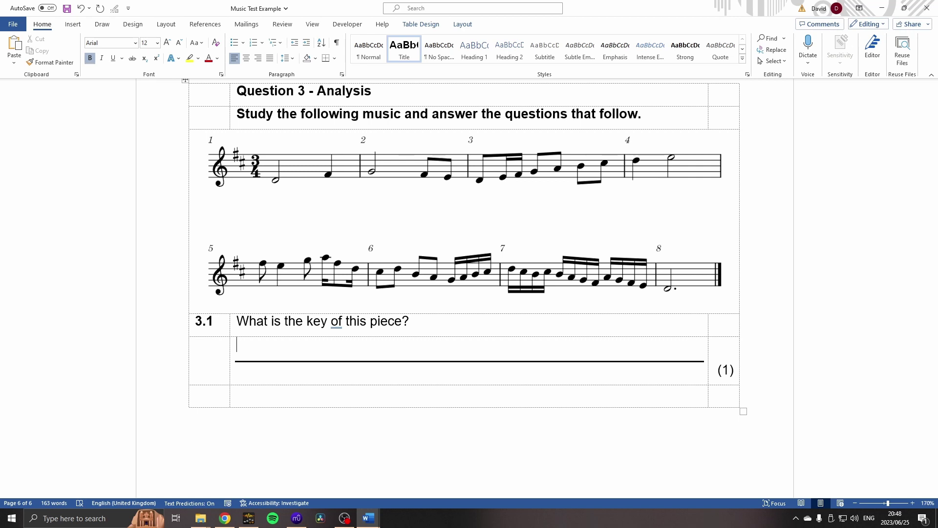
key(Return)
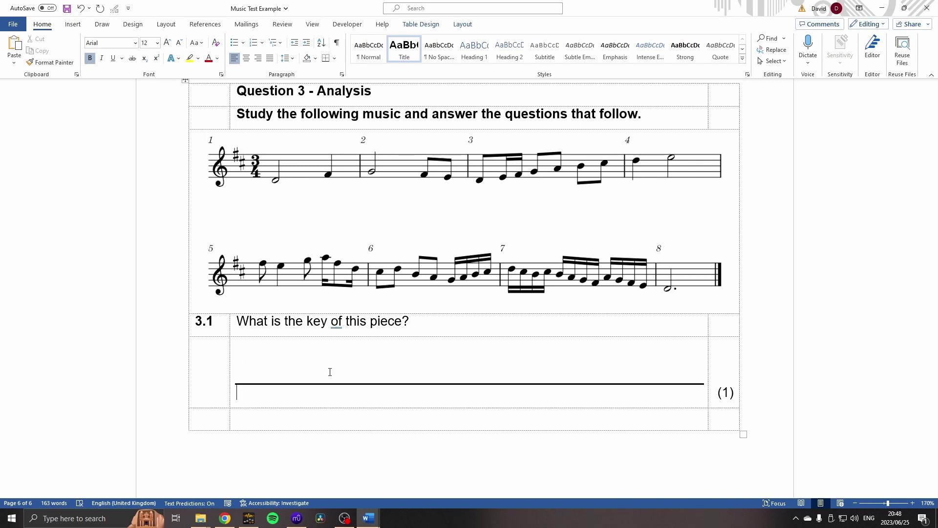
key(BackSpace)
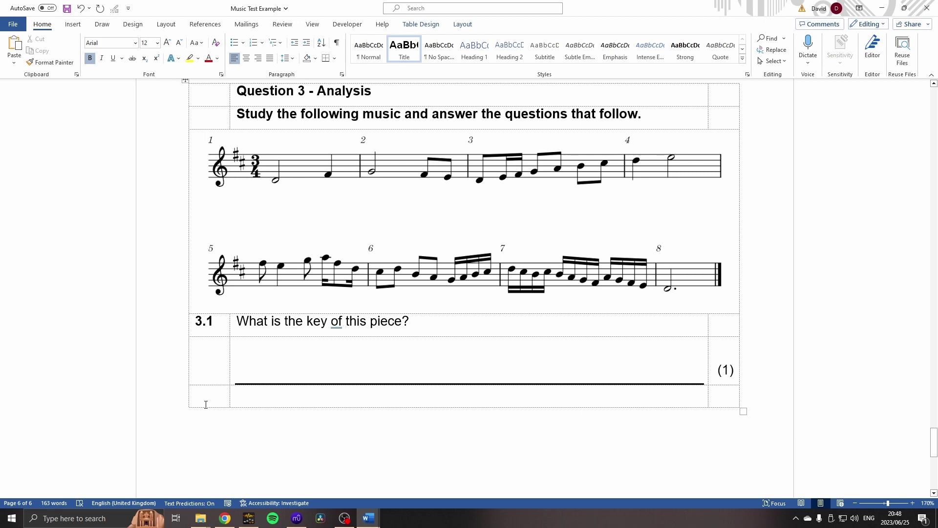
Step: Insert two rows under the 3.1 answer with the + control and type '3.2' in the first
click(185, 410)
click(185, 409)
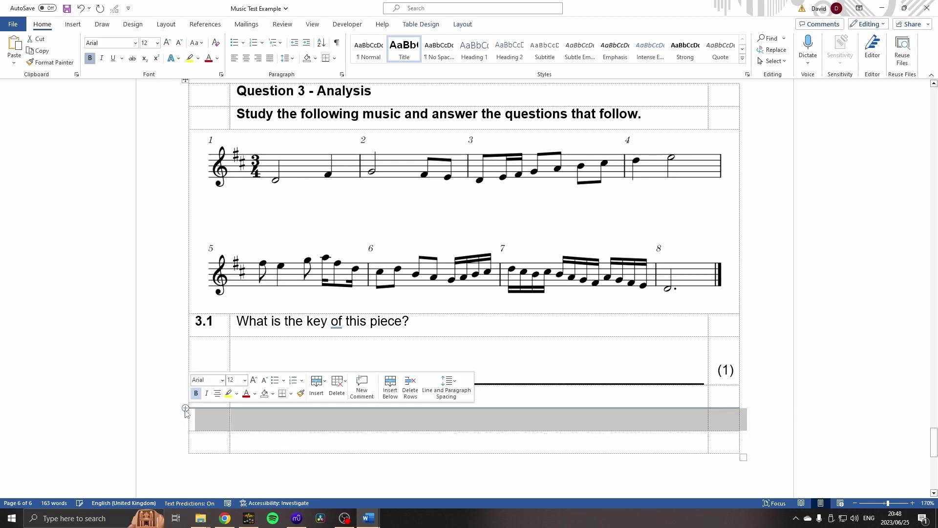
click(217, 420)
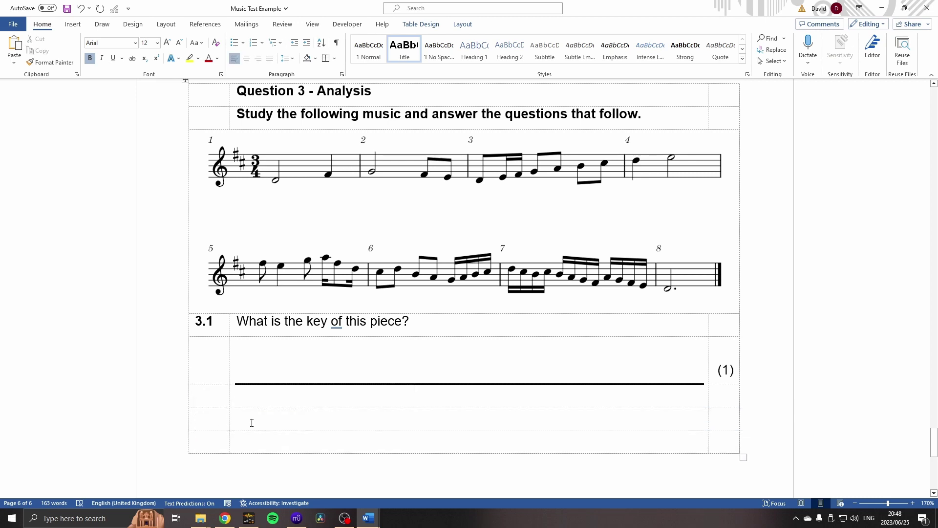
text(3.2)
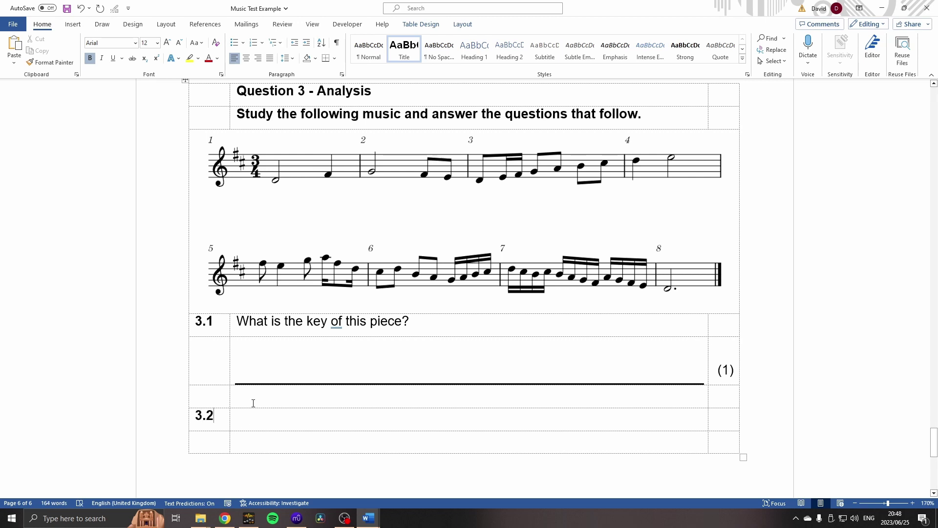